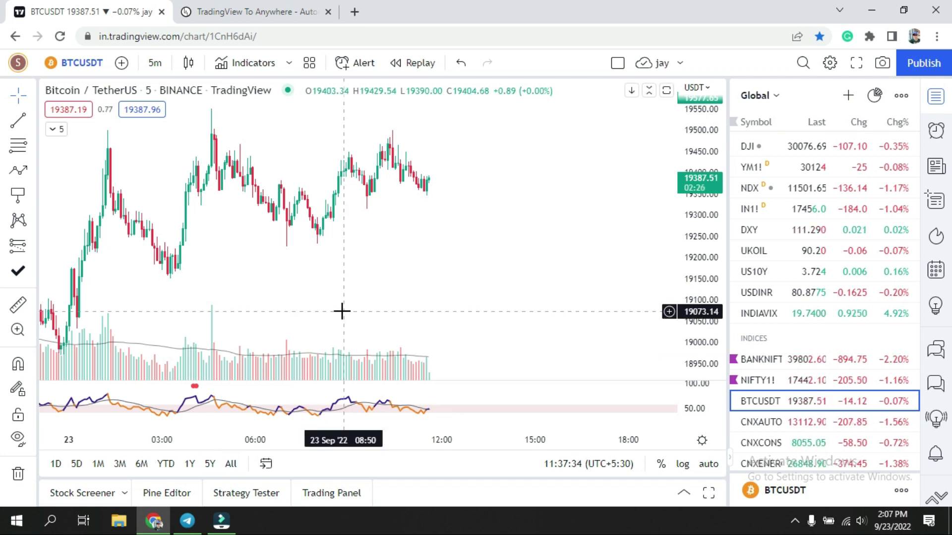
Step: Switch from the BTCUSDT chart to the TradingView To Anywhere browser tab
{"action": "left_click", "coordinate": [250, 11]}
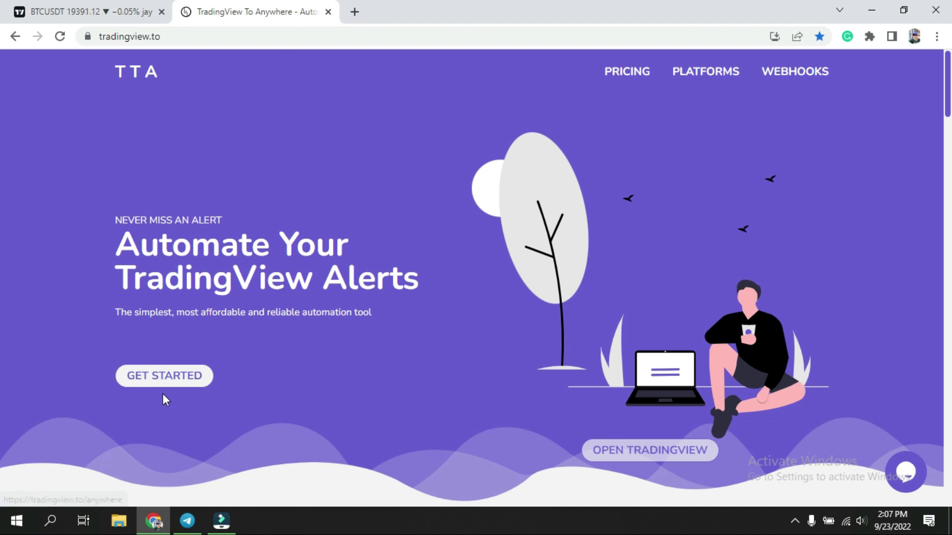
Step: Start the tradingview.to setup and scroll the platform list down to Telegram
{"action": "left_click", "coordinate": [154, 366]}
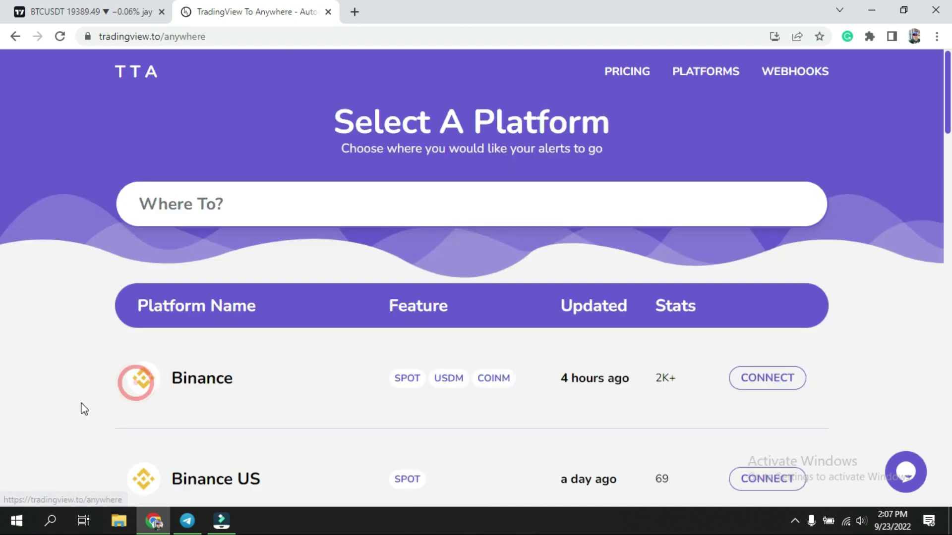
{"action": "scroll", "coordinate": [77, 310], "scroll_direction": "down", "scroll_amount": 3}
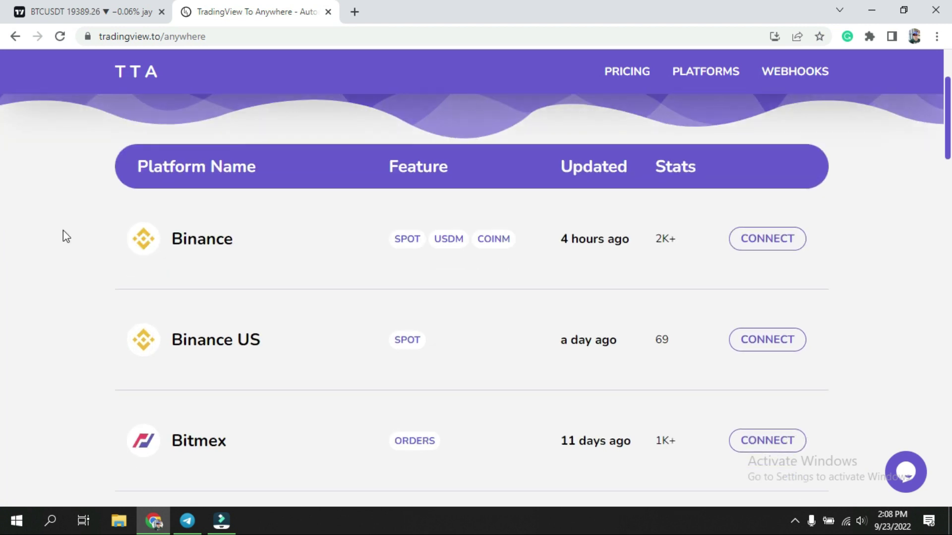
{"action": "scroll", "coordinate": [63, 230], "scroll_direction": "down", "scroll_amount": 3}
{"action": "scroll", "coordinate": [63, 230], "scroll_direction": "up", "scroll_amount": 3}
{"action": "scroll", "coordinate": [64, 231], "scroll_direction": "down", "scroll_amount": 15}
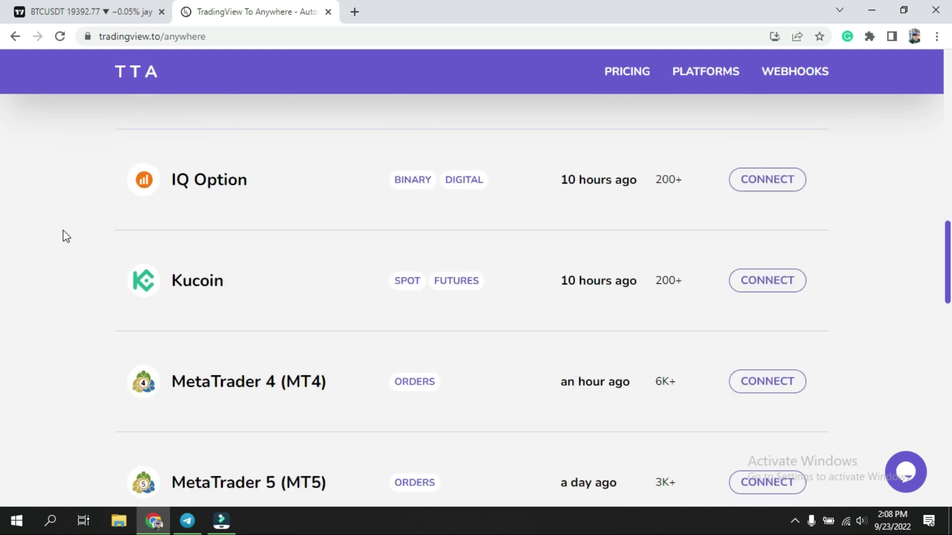
{"action": "scroll", "coordinate": [63, 233], "scroll_direction": "down", "scroll_amount": 6}
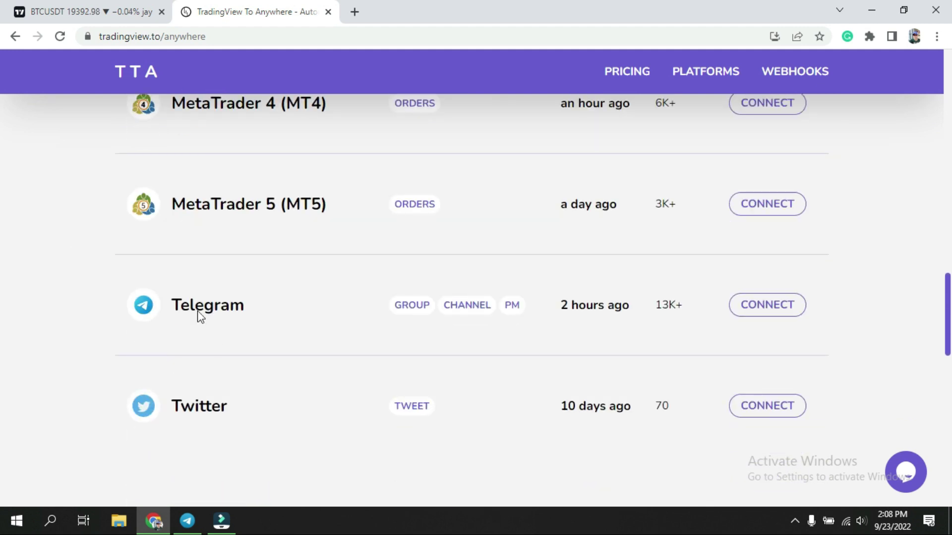
Step: Connect Telegram as the destination and open the TradingViewToBot chat from the setup guide
{"action": "left_click", "coordinate": [781, 314]}
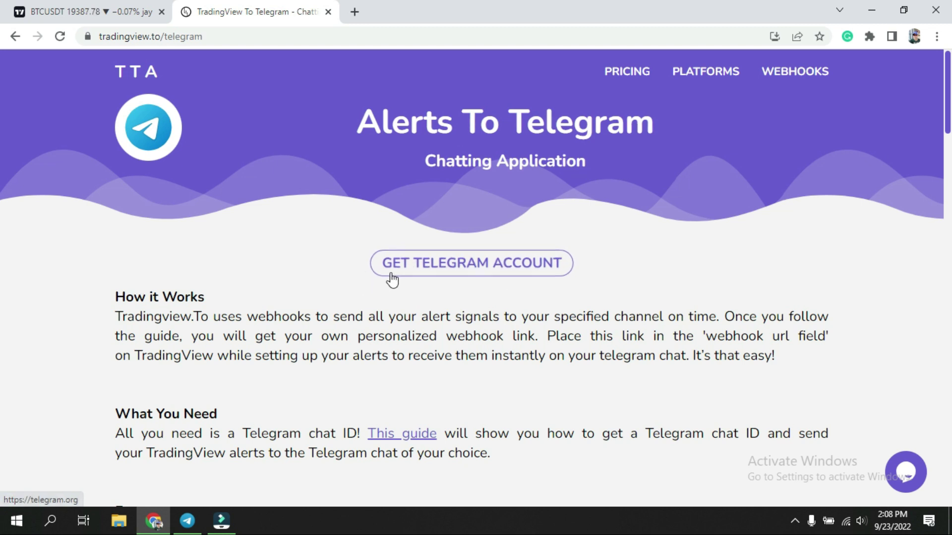
{"action": "scroll", "coordinate": [218, 317], "scroll_direction": "down", "scroll_amount": 1}
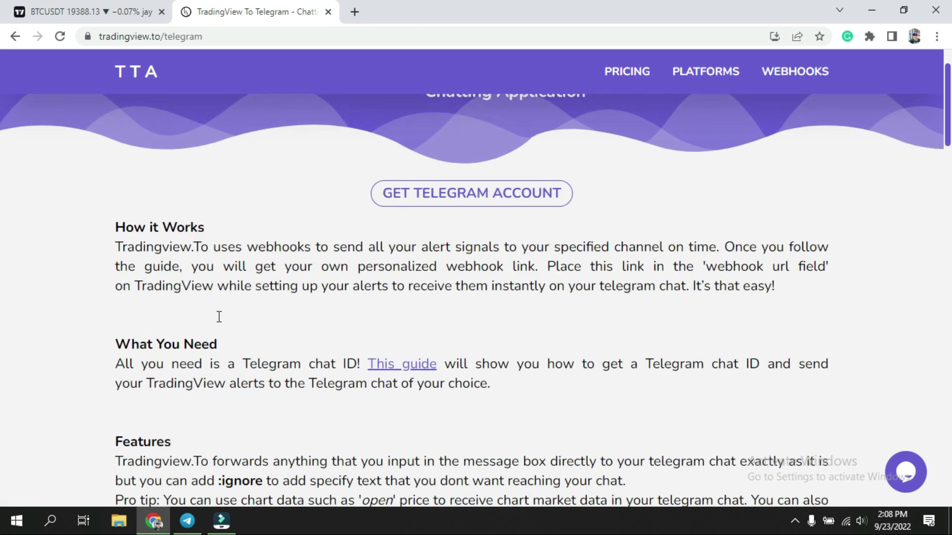
{"action": "scroll", "coordinate": [159, 254], "scroll_direction": "down", "scroll_amount": 1}
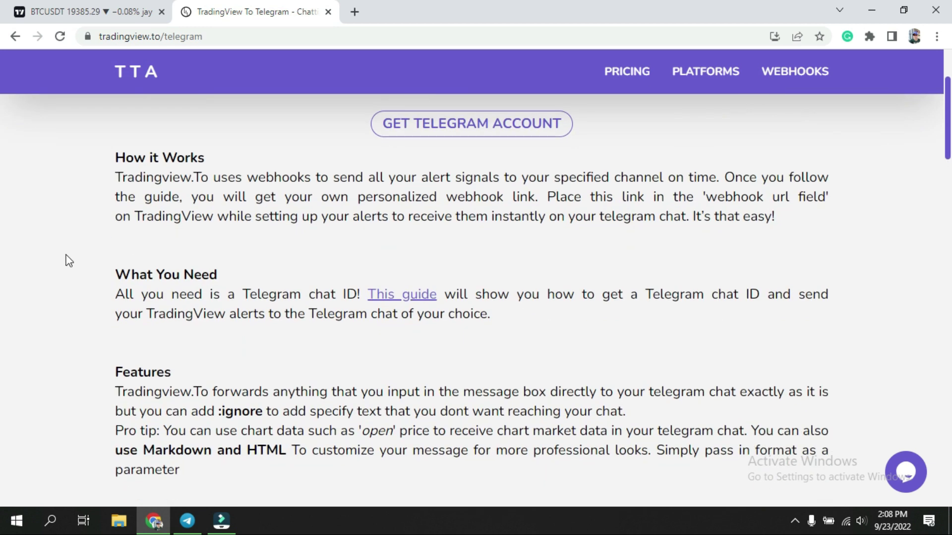
{"action": "scroll", "coordinate": [193, 283], "scroll_direction": "down", "scroll_amount": 1}
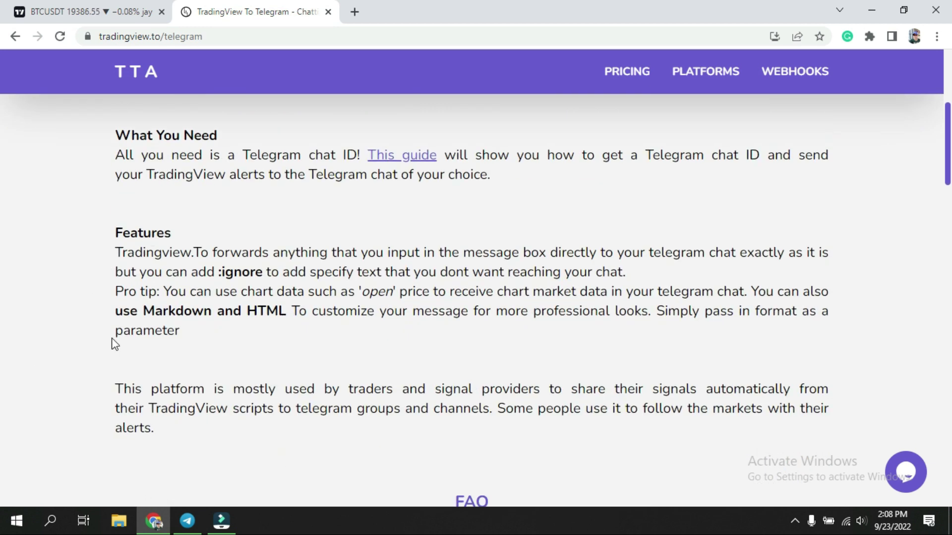
{"action": "scroll", "coordinate": [118, 308], "scroll_direction": "down", "scroll_amount": 5}
{"action": "scroll", "coordinate": [118, 310], "scroll_direction": "down", "scroll_amount": 3}
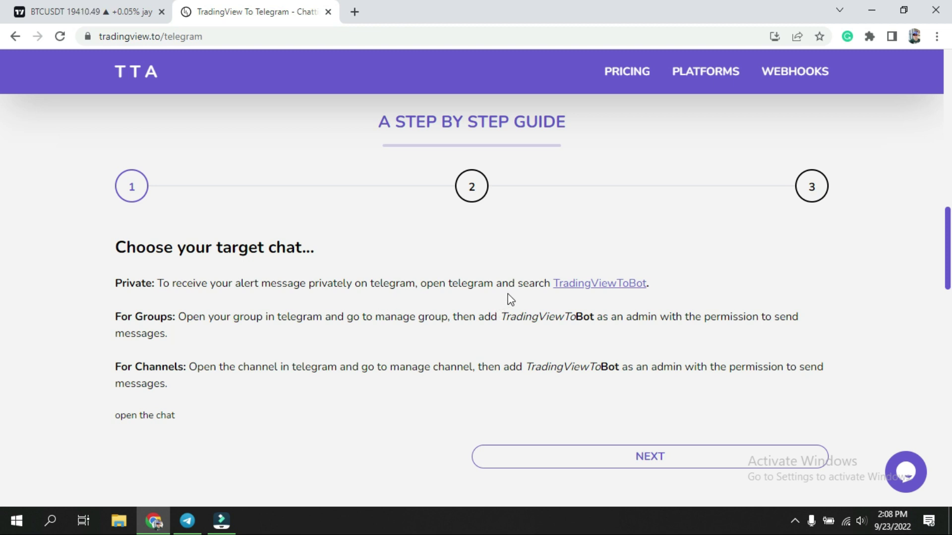
{"action": "left_click", "coordinate": [584, 283]}
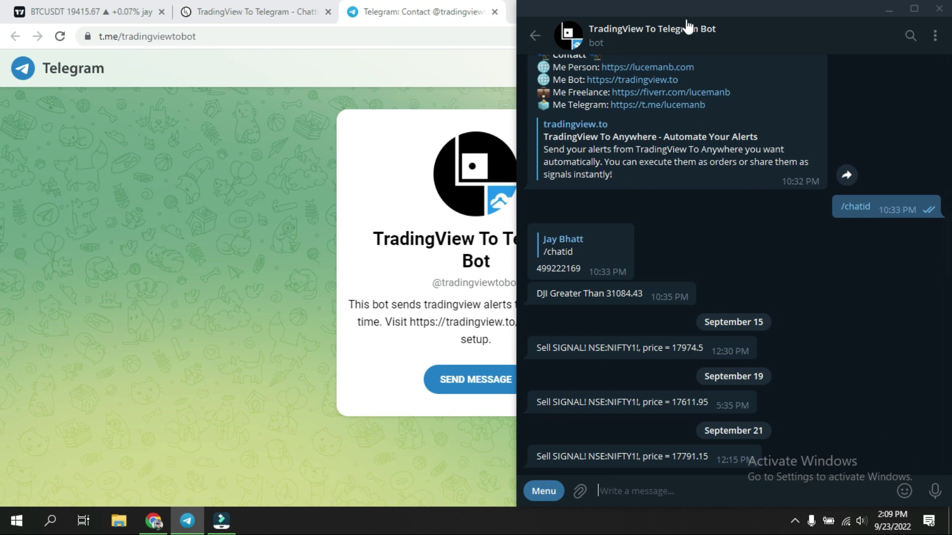
Step: Review the bot chat in Telegram, then close the t.me/tradingviewtobot tab in Chrome
{"action": "scroll", "coordinate": [804, 273], "scroll_direction": "up", "scroll_amount": 3}
{"action": "scroll", "coordinate": [806, 332], "scroll_direction": "up", "scroll_amount": 2}
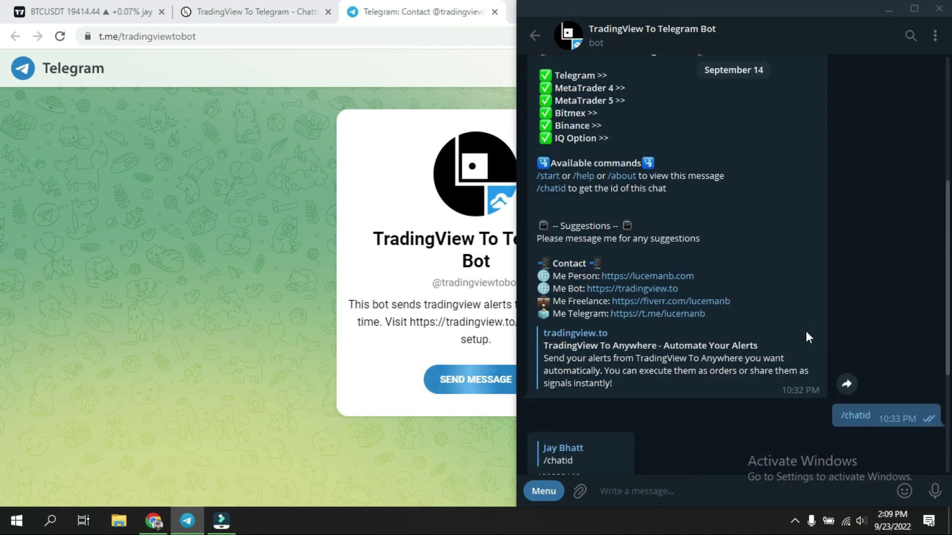
{"action": "scroll", "coordinate": [755, 234], "scroll_direction": "up", "scroll_amount": 1}
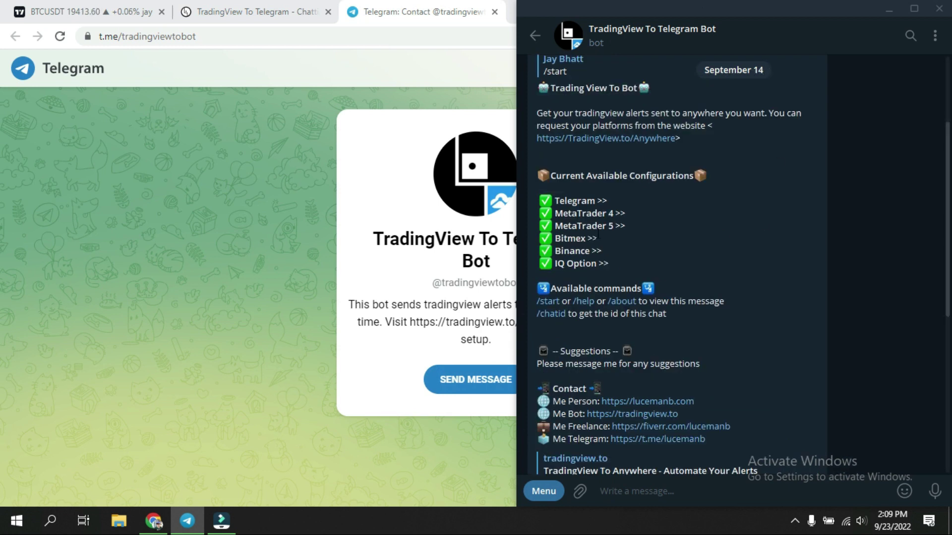
{"action": "scroll", "coordinate": [802, 263], "scroll_direction": "up", "scroll_amount": 3}
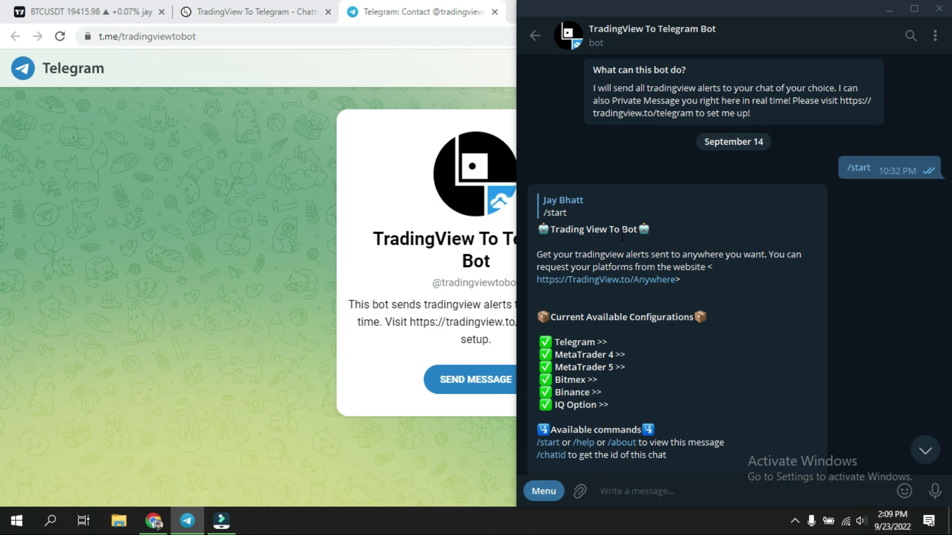
{"action": "scroll", "coordinate": [772, 234], "scroll_direction": "down", "scroll_amount": 1}
{"action": "left_click", "coordinate": [471, 15]}
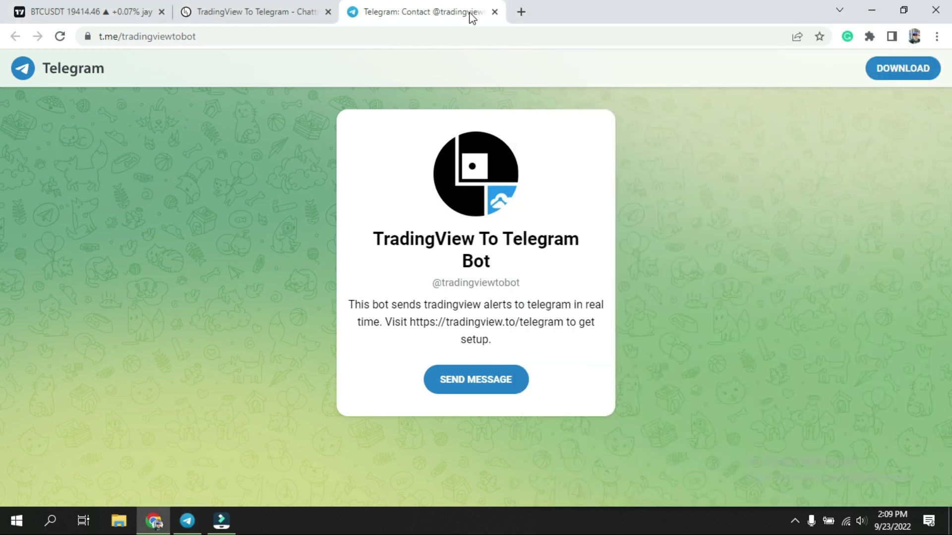
{"action": "left_click", "coordinate": [494, 12]}
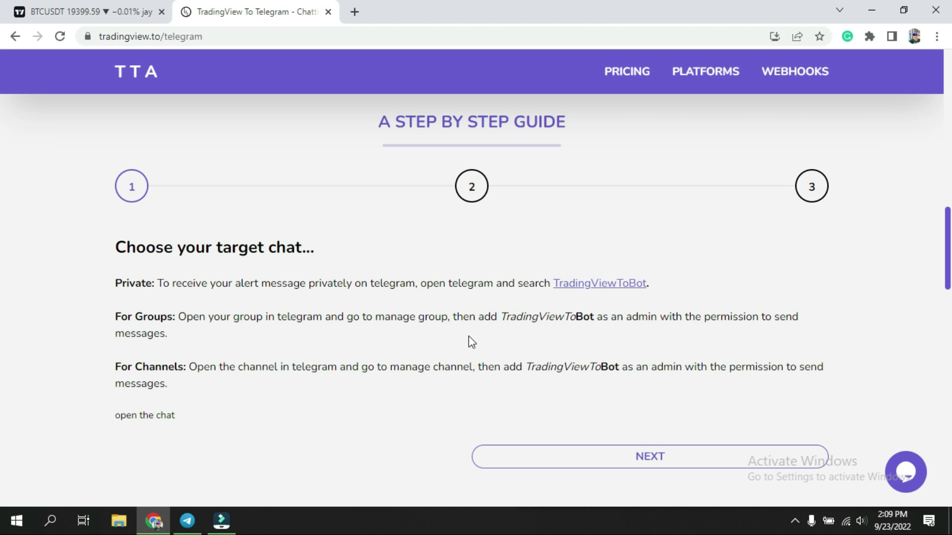
Step: Go to the Get Chat ID step and copy the chat ID from the bot's reply
{"action": "left_click", "coordinate": [559, 462]}
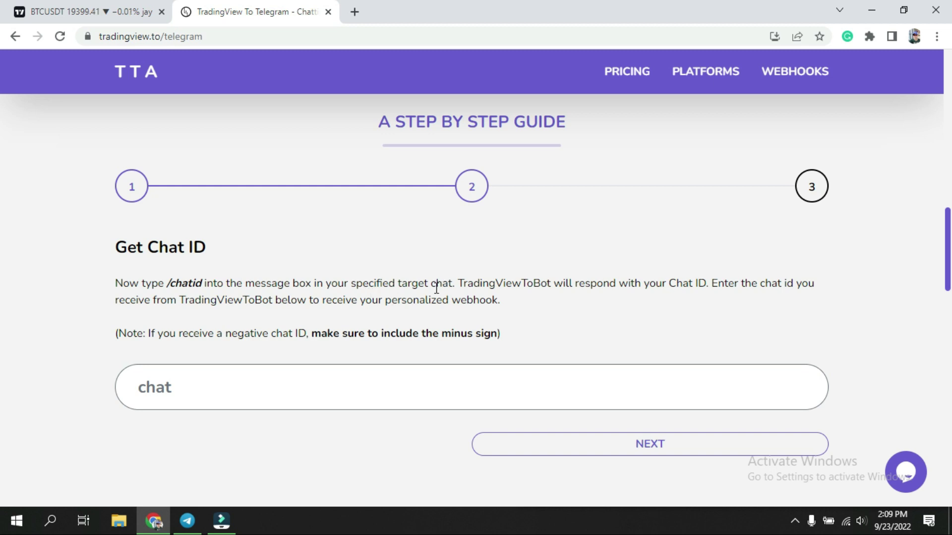
{"action": "left_click", "coordinate": [186, 521]}
{"action": "scroll", "coordinate": [808, 329], "scroll_direction": "down", "scroll_amount": 3}
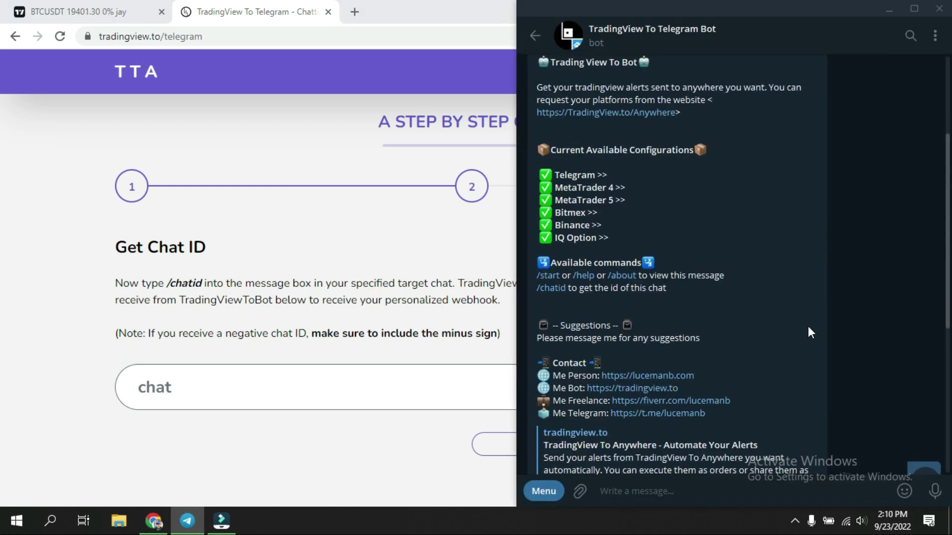
{"action": "scroll", "coordinate": [807, 325], "scroll_direction": "down", "scroll_amount": 4}
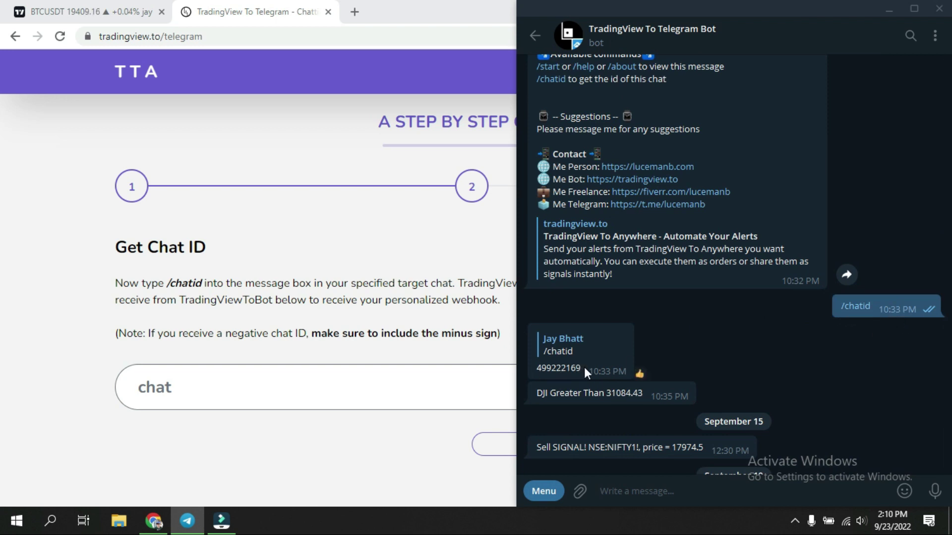
{"action": "left_click_drag", "start_coordinate": [584, 367], "coordinate": [540, 370]}
{"action": "key", "text": "ctrl+c"}
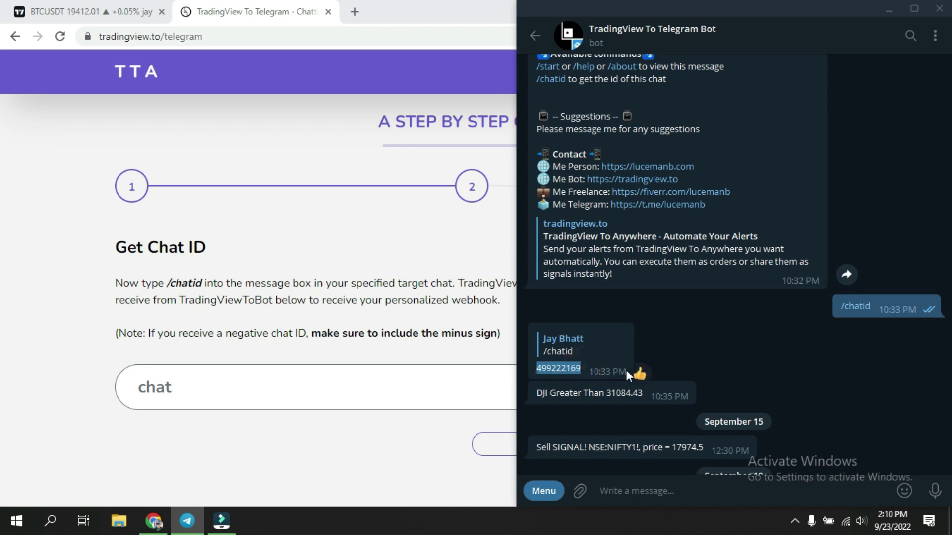
{"action": "key", "text": "alt+Tab"}
Step: Paste the chat ID into the Chat ID field and create the webhook named Telegram
{"action": "left_click", "coordinate": [174, 386]}
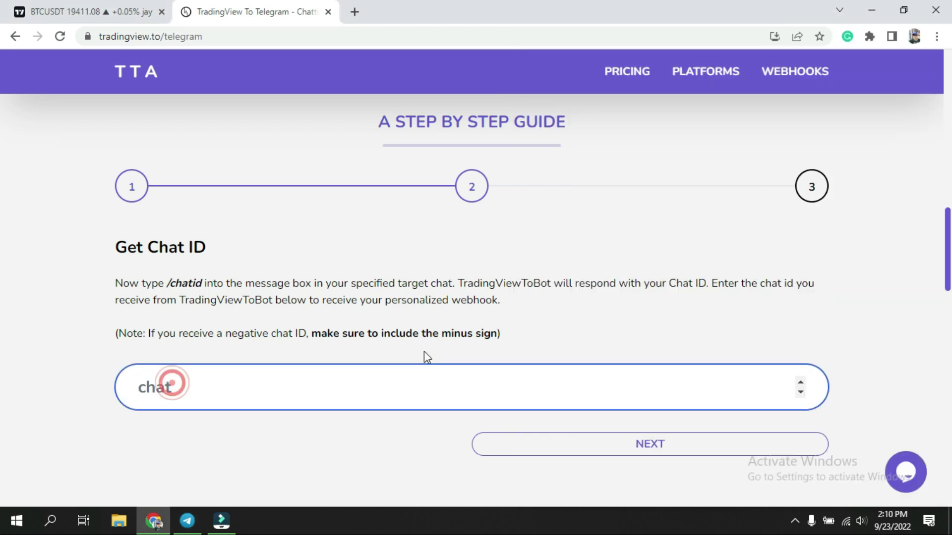
{"action": "key", "text": "ctrl+v"}
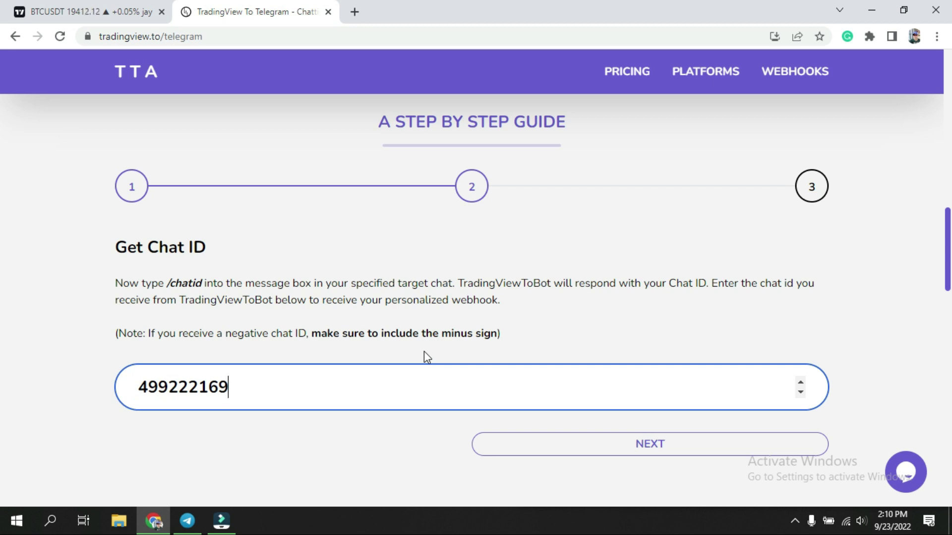
{"action": "left_click", "coordinate": [590, 450]}
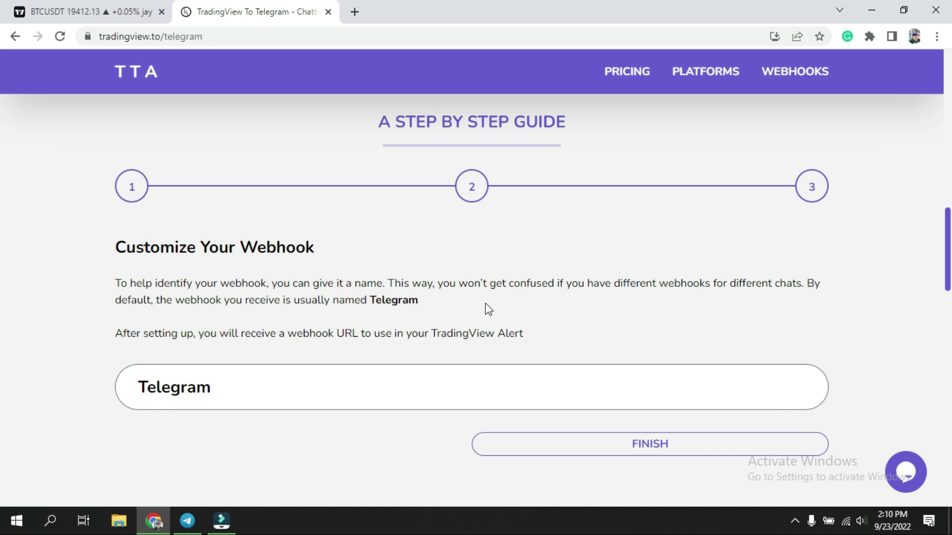
{"action": "left_click", "coordinate": [563, 434]}
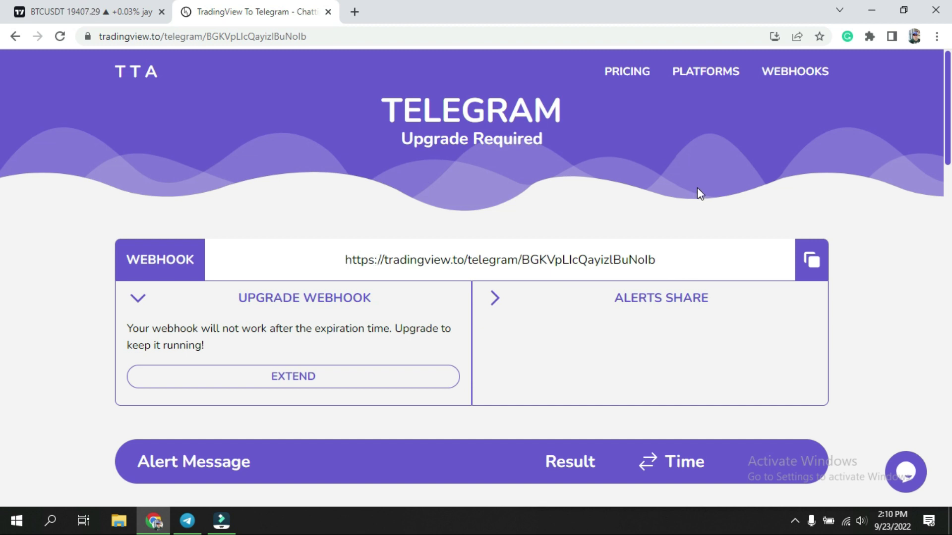
Step: Select the generated Telegram webhook URL and return to the BTCUSDT chart tab
{"action": "left_click", "coordinate": [669, 257]}
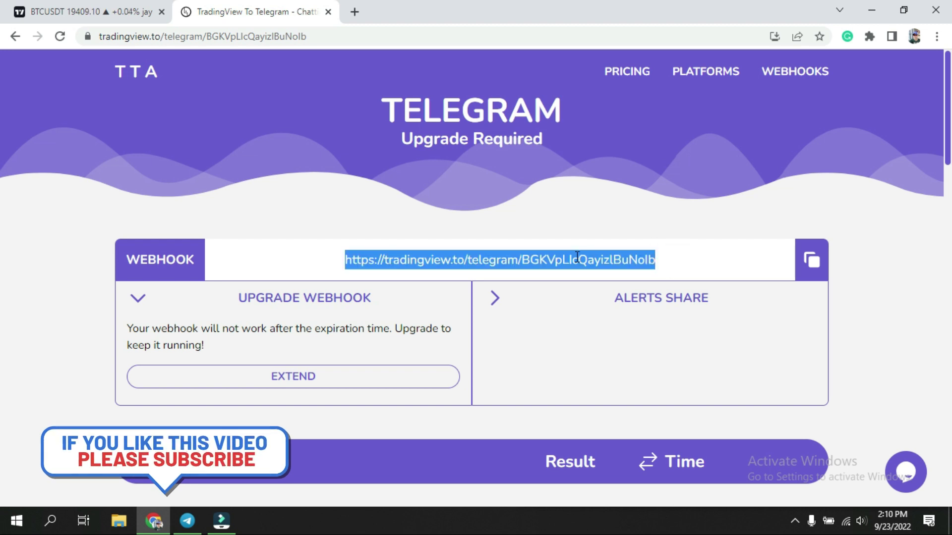
{"action": "left_click", "coordinate": [84, 12]}
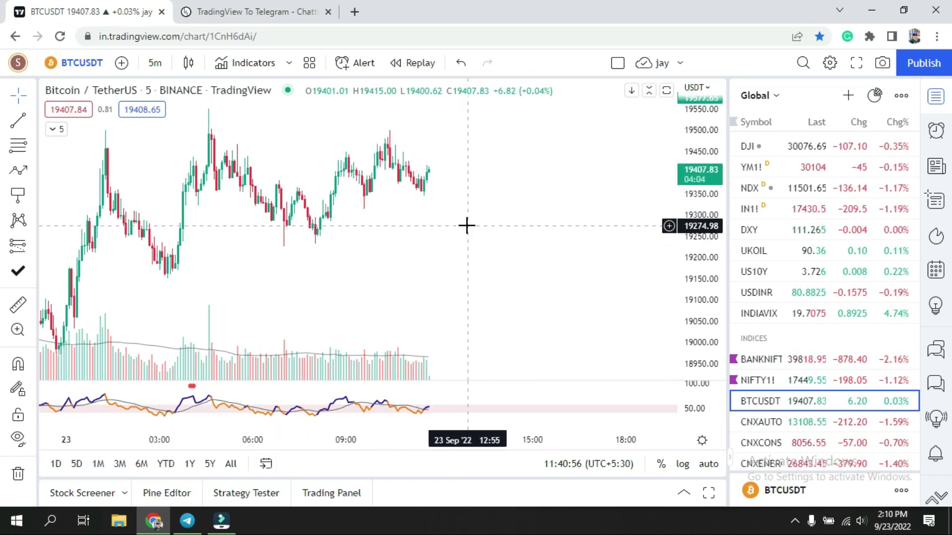
Step: Create a BTCUSDT Crossing 19407.12 alert with Webhook URL delivery to the tradingview.to URL
{"action": "left_click", "coordinate": [358, 62]}
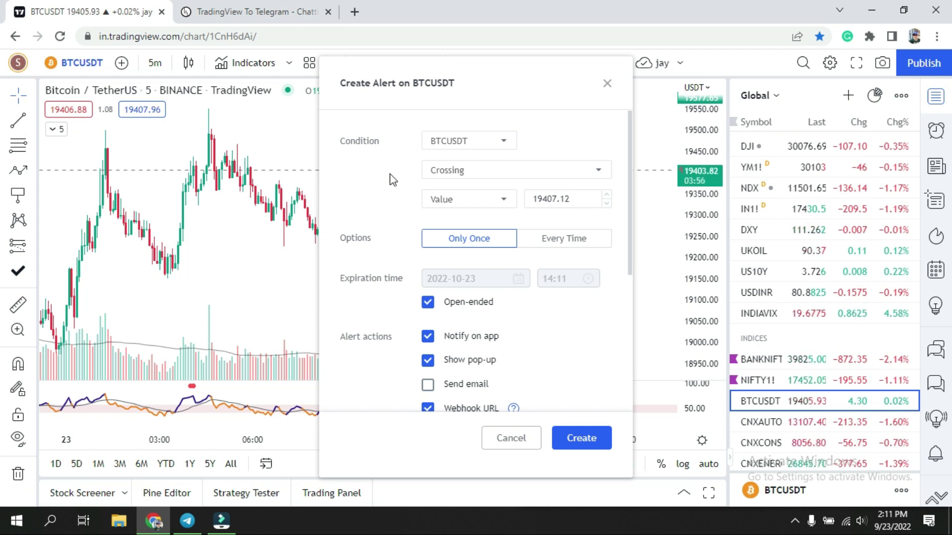
{"action": "scroll", "coordinate": [389, 208], "scroll_direction": "down", "scroll_amount": 3}
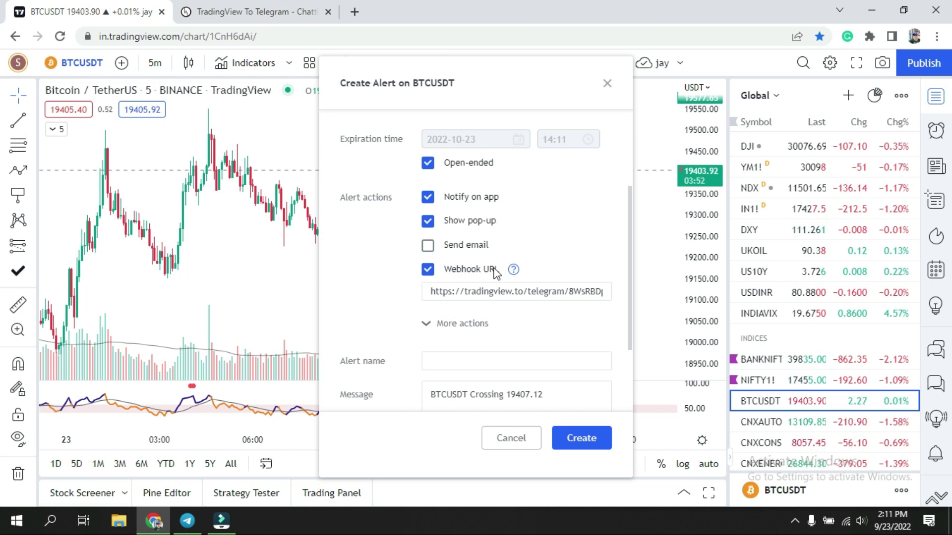
{"action": "left_click", "coordinate": [428, 269]}
{"action": "left_click", "coordinate": [427, 269]}
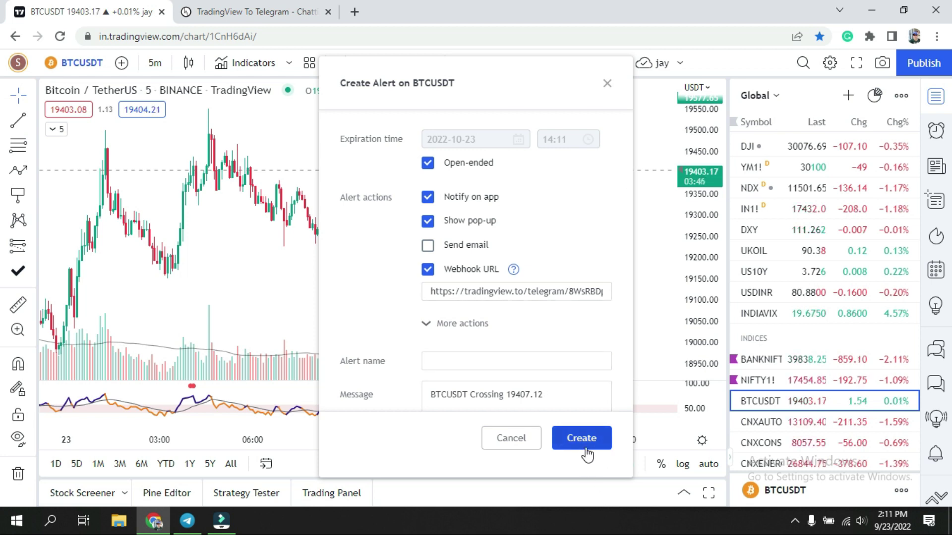
{"action": "left_click", "coordinate": [518, 438]}
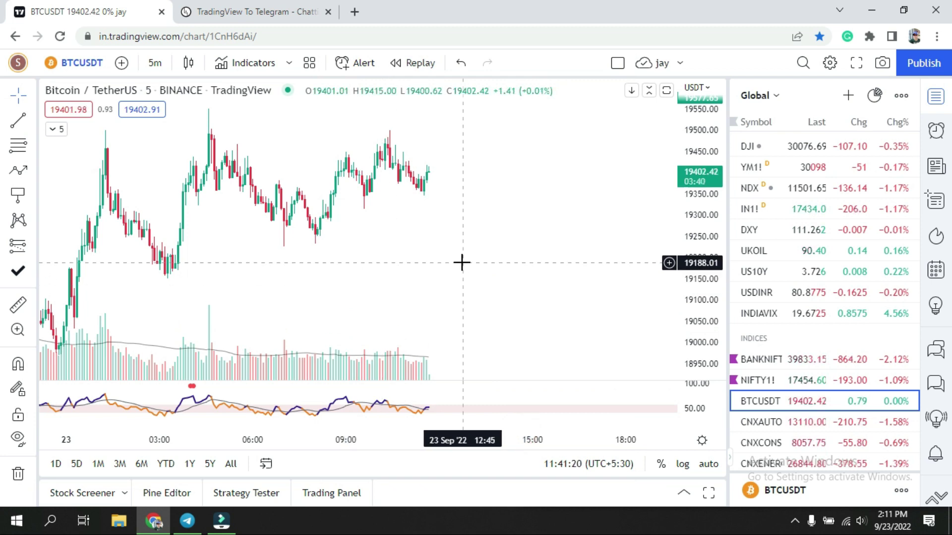
{"action": "left_click", "coordinate": [187, 520]}
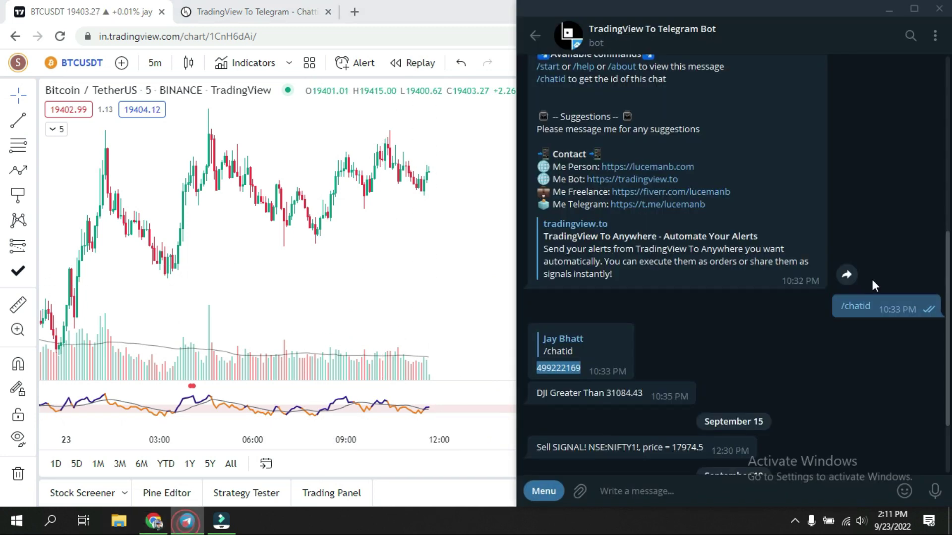
{"action": "scroll", "coordinate": [645, 298], "scroll_direction": "up", "scroll_amount": 1}
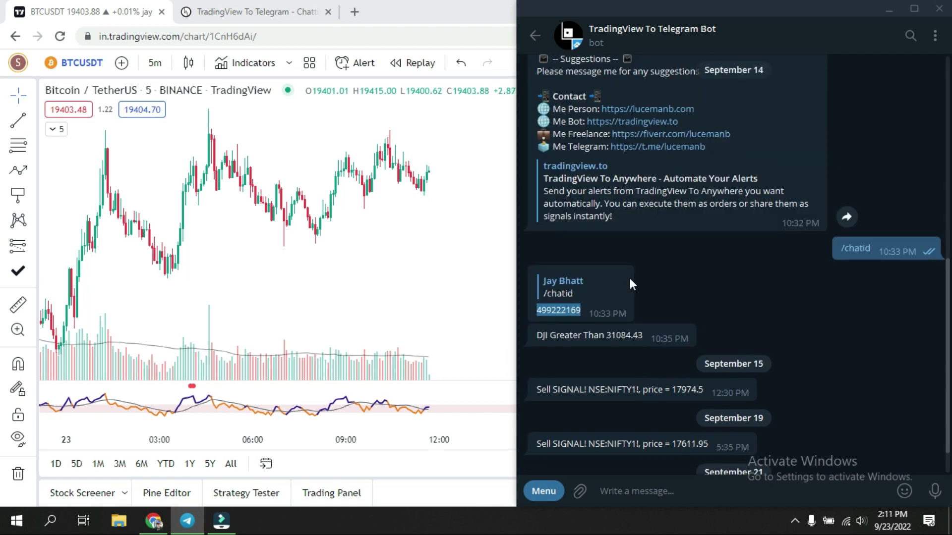
{"action": "scroll", "coordinate": [684, 275], "scroll_direction": "down", "scroll_amount": 1}
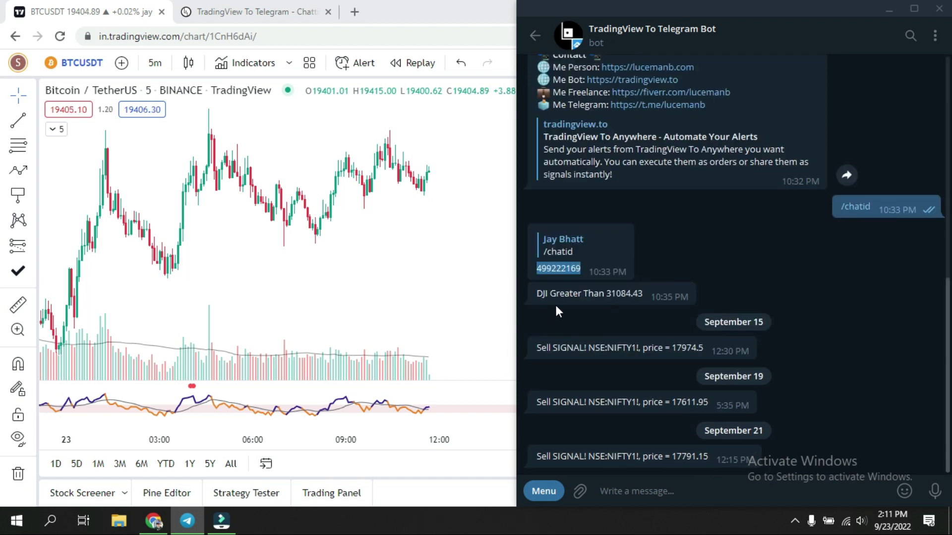
{"action": "mouse_move", "coordinate": [563, 304]}
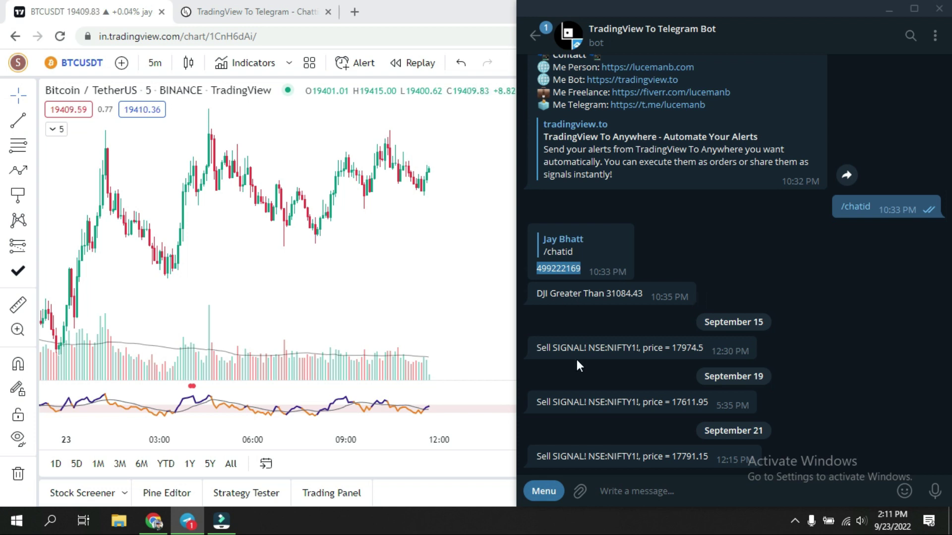
{"action": "mouse_move", "coordinate": [626, 412]}
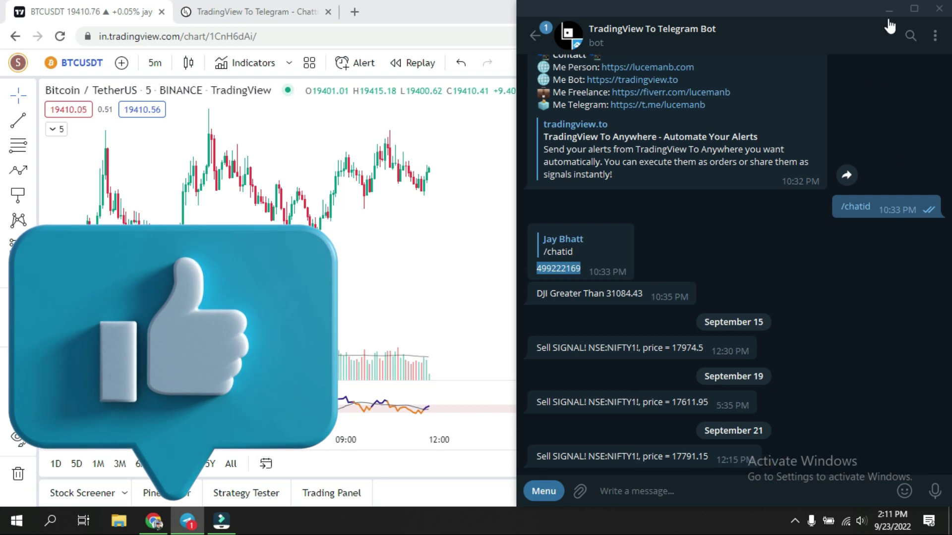
{"action": "left_click", "coordinate": [889, 10]}
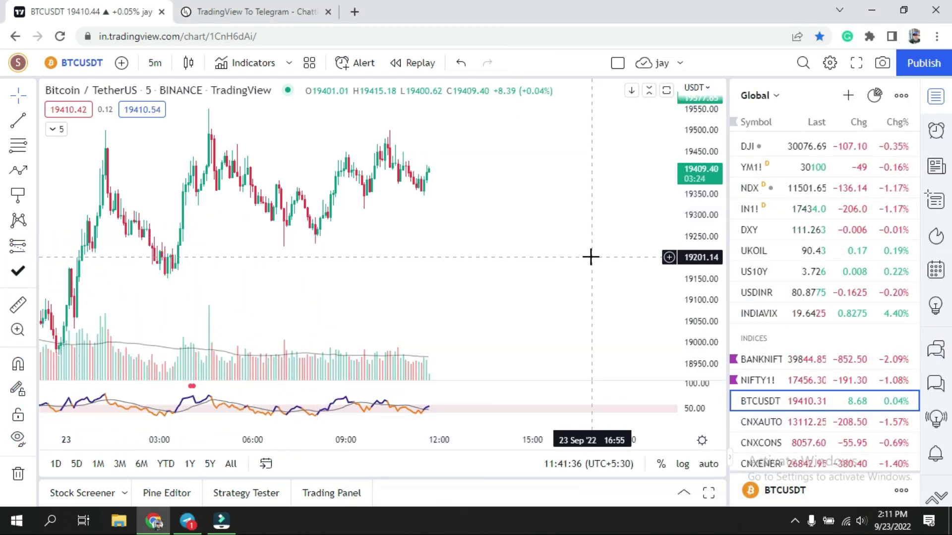